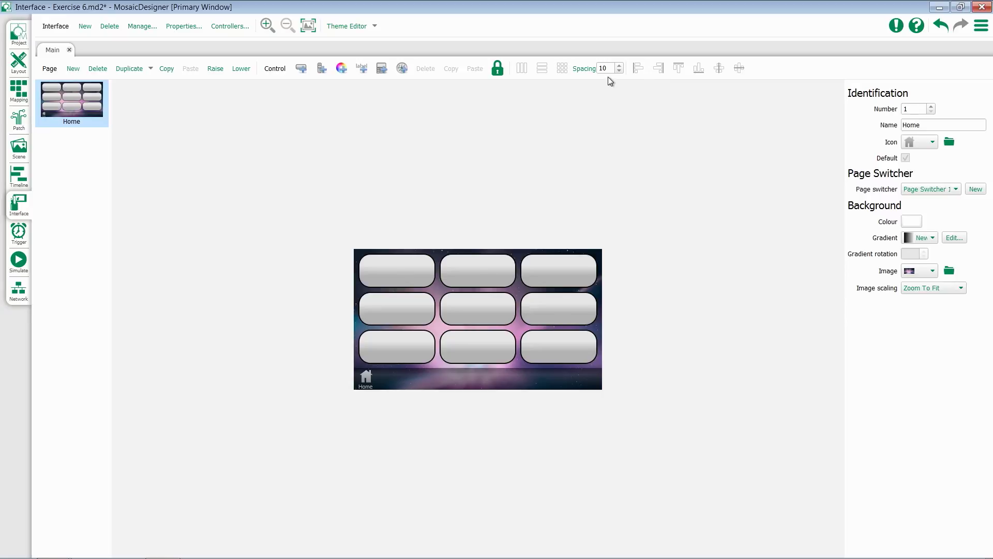
- Create a page named Faders with the theme background image and the 10 Slider layout, adding it to the existing Page Switcher 1
{"action": "left_click", "coordinate": [80, 71]}
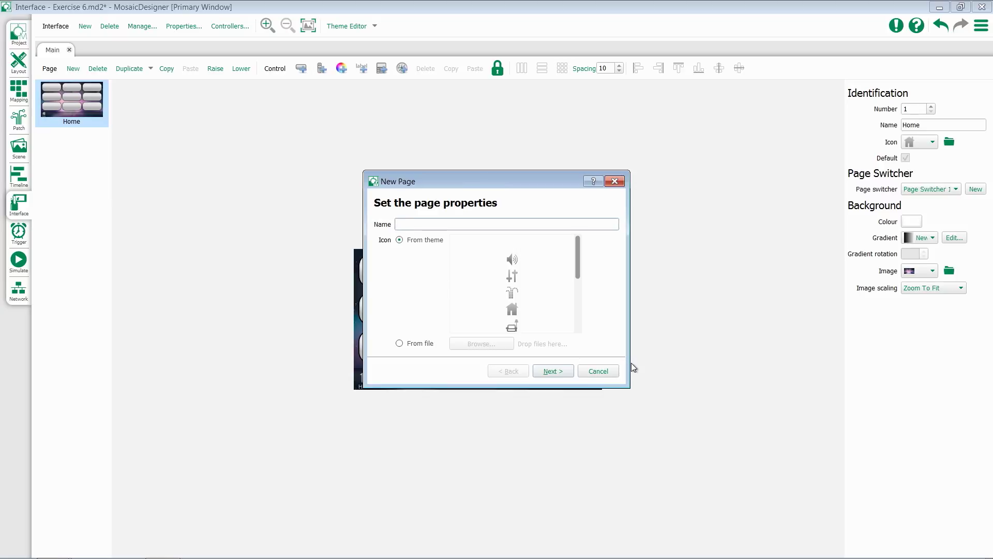
{"action": "type", "text": "Faders"}
{"action": "left_click", "coordinate": [566, 369]}
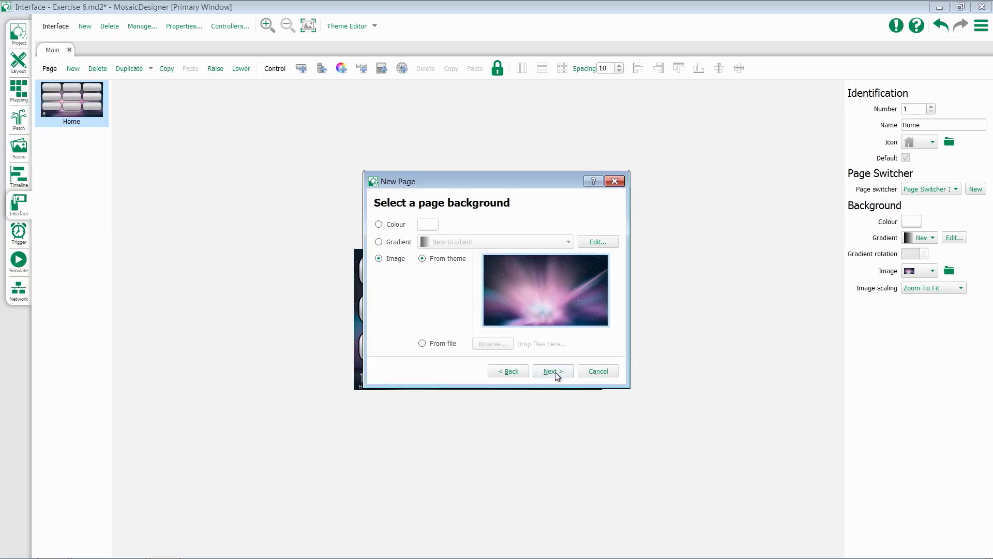
{"action": "left_click", "coordinate": [555, 372]}
{"action": "left_click", "coordinate": [507, 250]}
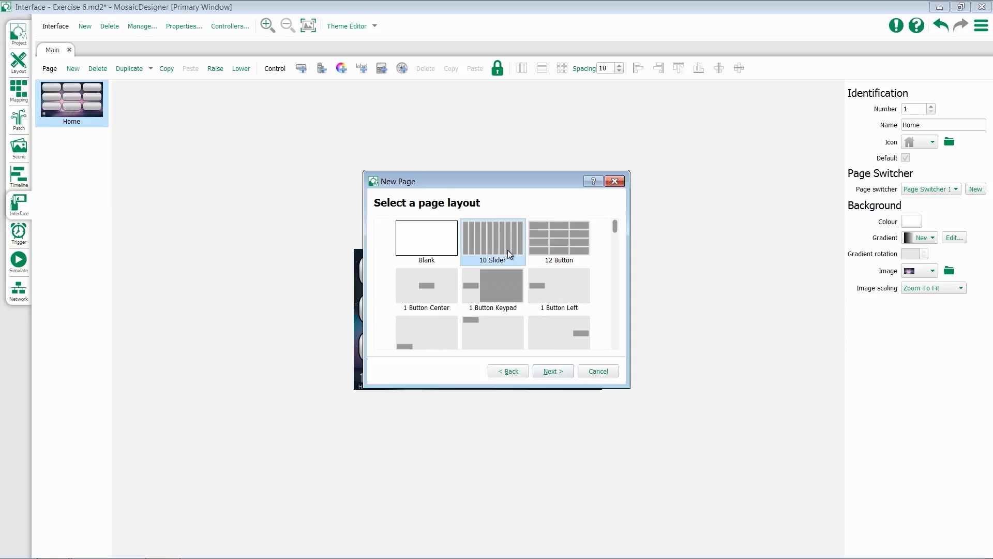
{"action": "left_click", "coordinate": [563, 370]}
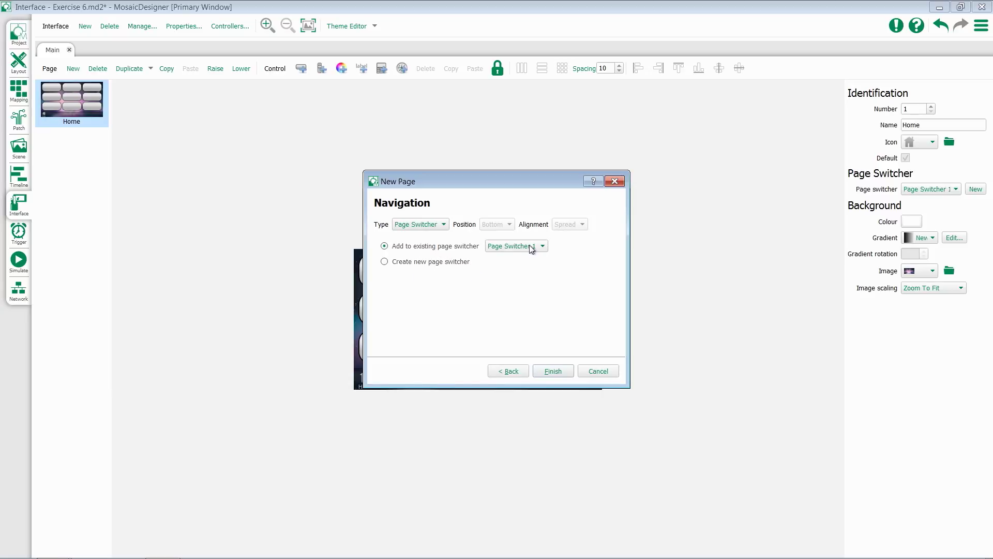
{"action": "left_click", "coordinate": [563, 371]}
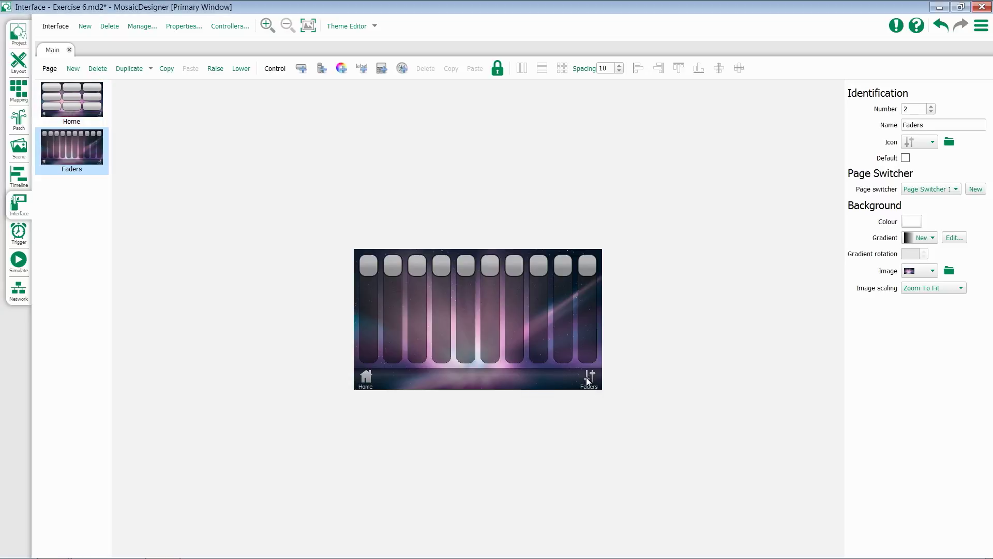
- Check the Home page, then copy the Faders page and paste it twice
{"action": "left_click", "coordinate": [71, 114]}
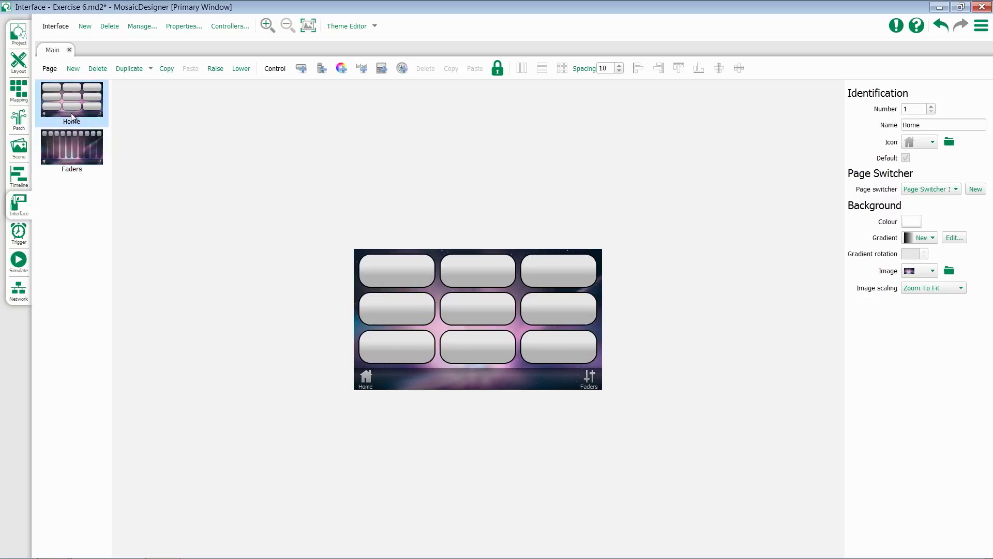
{"action": "left_click", "coordinate": [76, 144]}
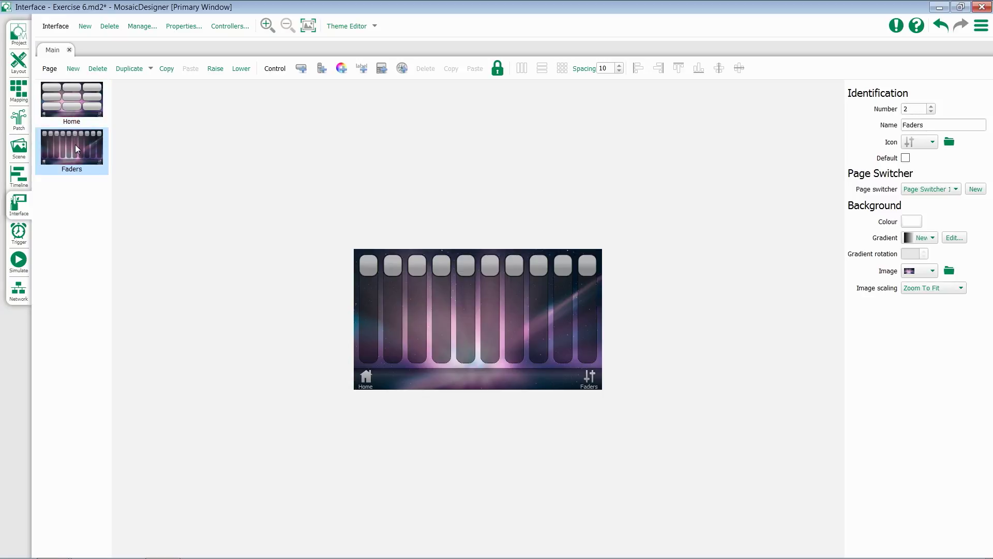
{"action": "left_click", "coordinate": [164, 69]}
{"action": "left_click", "coordinate": [192, 69]}
{"action": "left_click", "coordinate": [192, 69]}
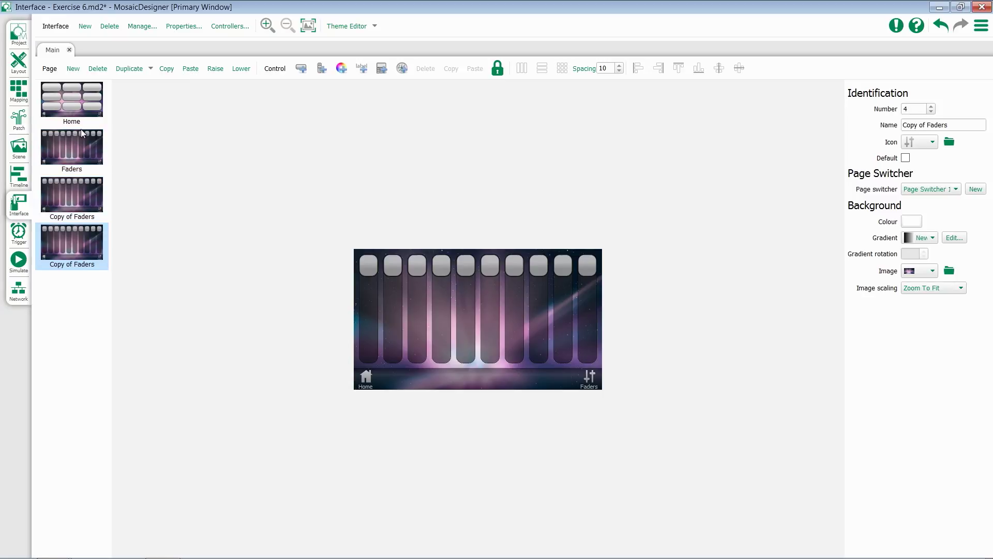
- Duplicate the Home page and look at the option to duplicate while keeping control keys
{"action": "left_click", "coordinate": [81, 104]}
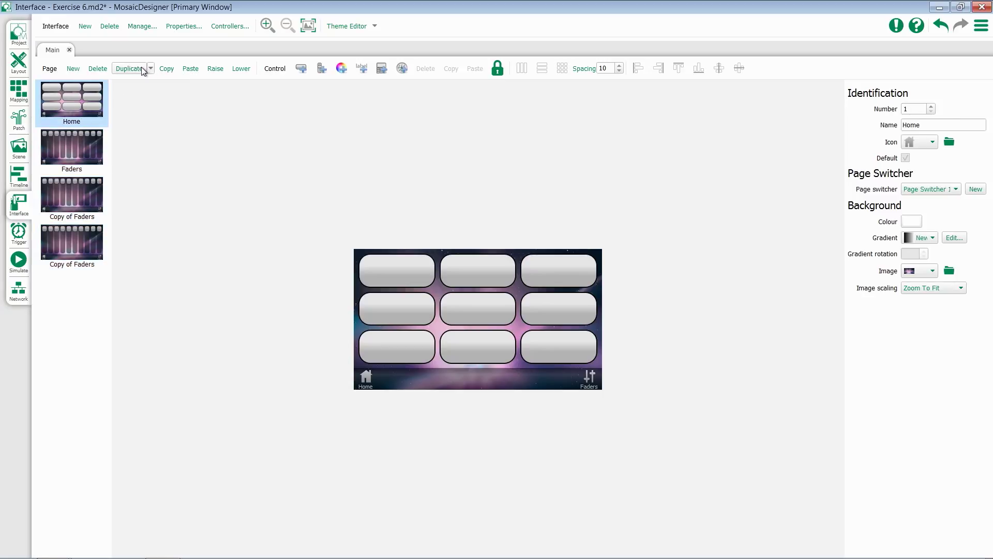
{"action": "left_click", "coordinate": [130, 69]}
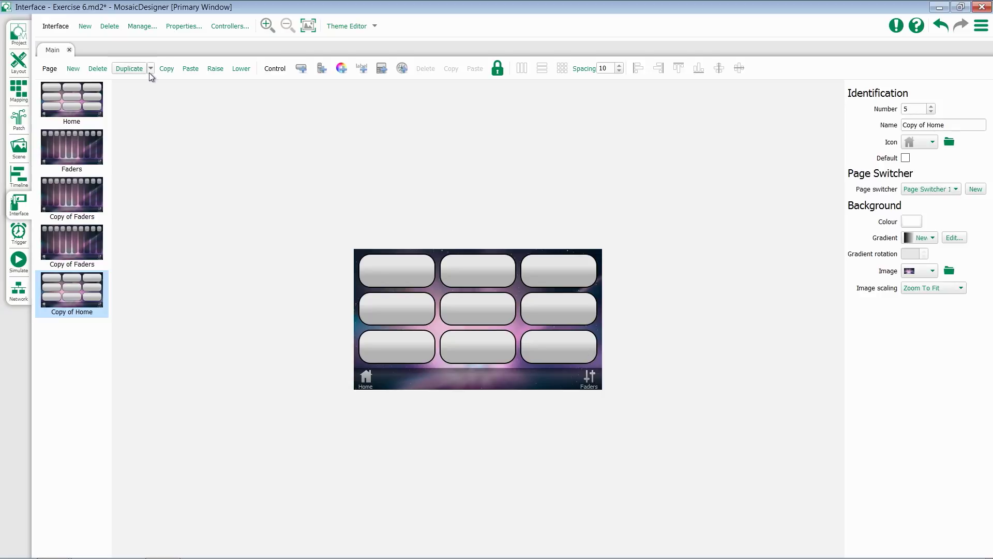
{"action": "left_click", "coordinate": [150, 69]}
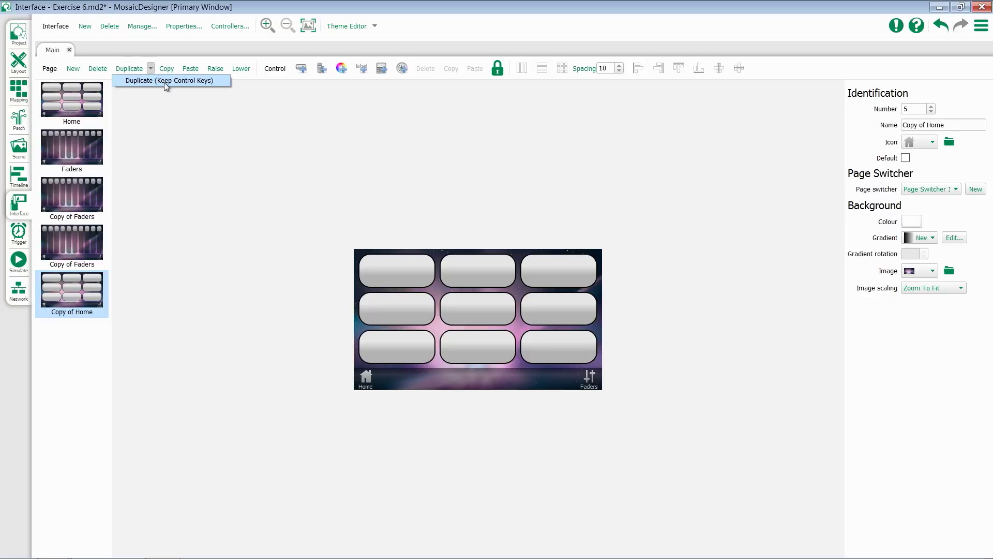
{"action": "left_click", "coordinate": [165, 81]}
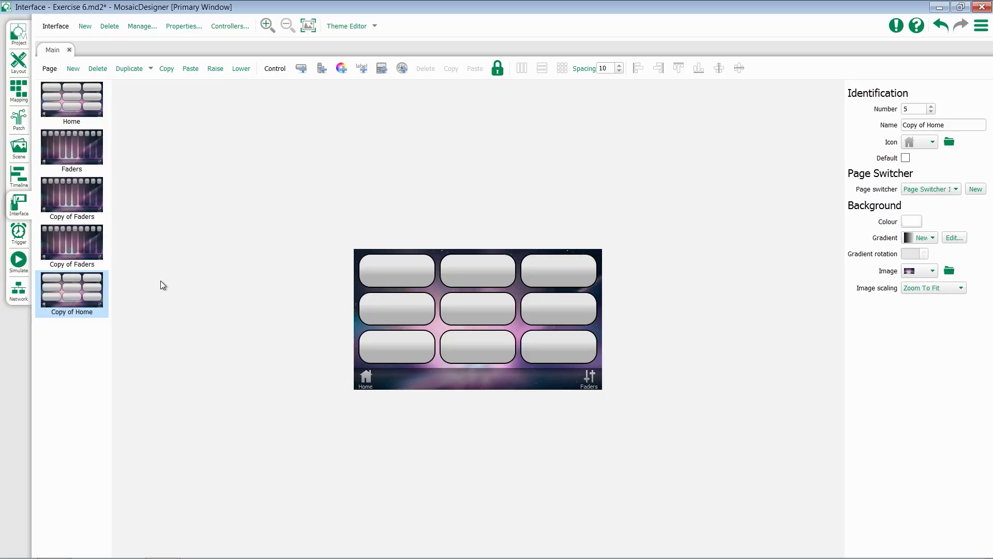
- Add both copies of the Faders page and the copy of the Home page to the page switcher's used pages
{"action": "left_click", "coordinate": [469, 379]}
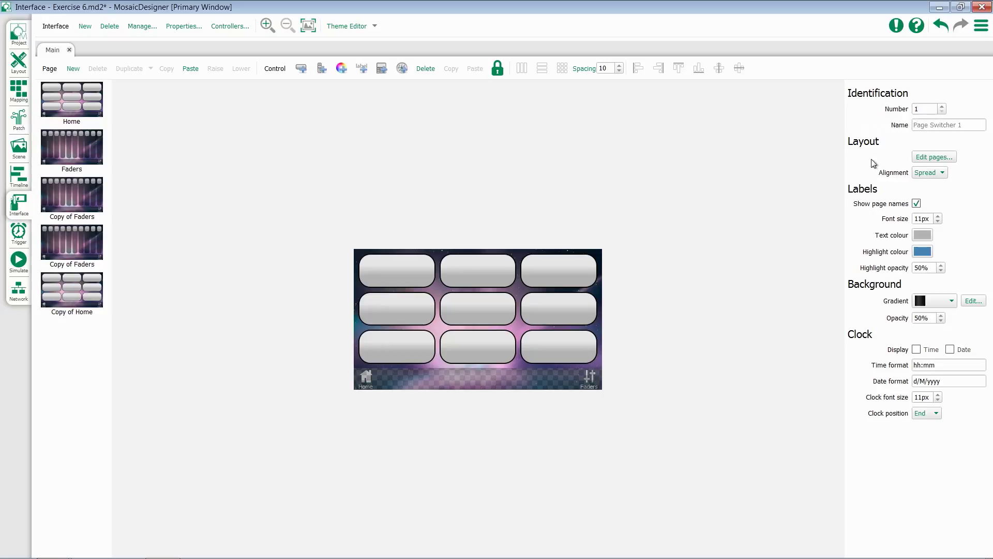
{"action": "left_click", "coordinate": [940, 162]}
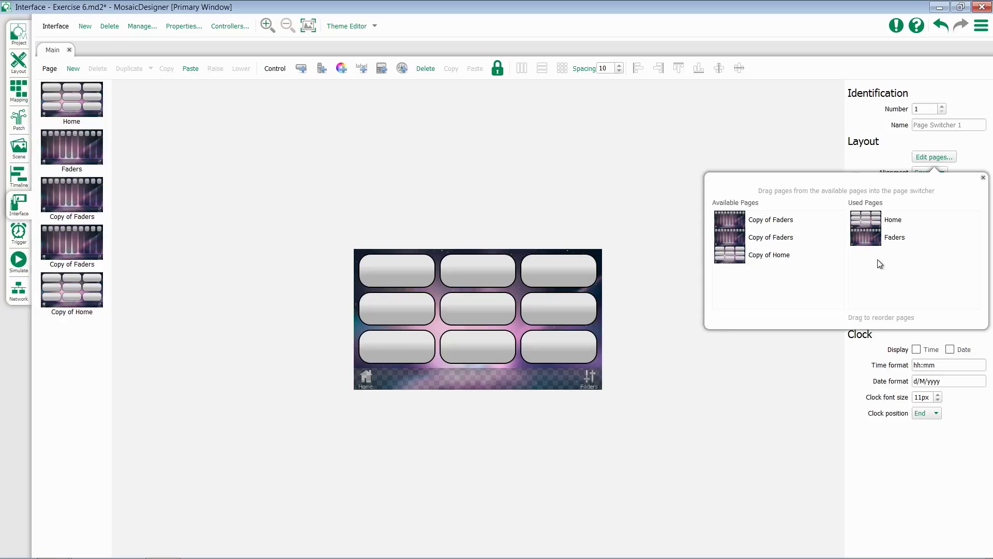
{"action": "left_click_drag", "start_coordinate": [740, 224], "coordinate": [874, 275]}
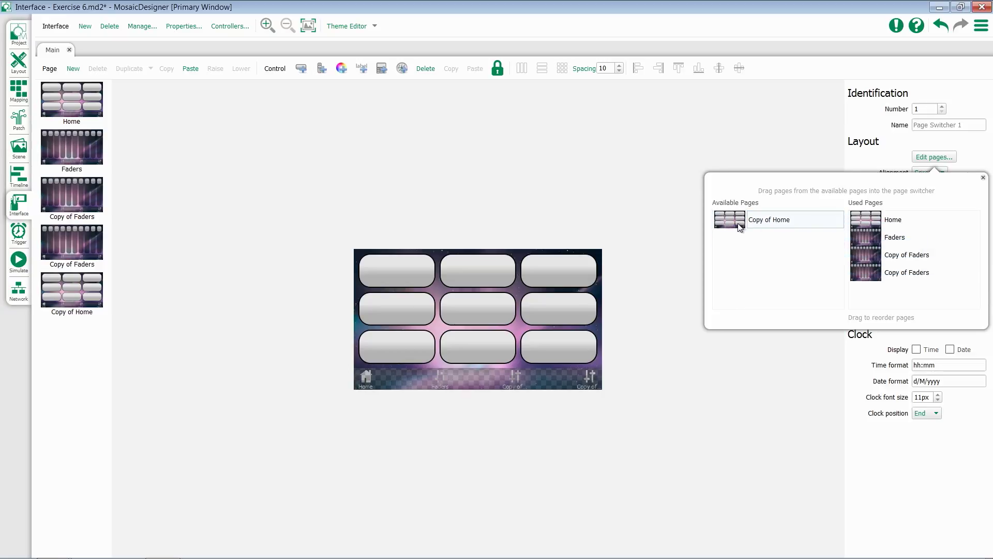
{"action": "left_click_drag", "start_coordinate": [740, 228], "coordinate": [880, 302]}
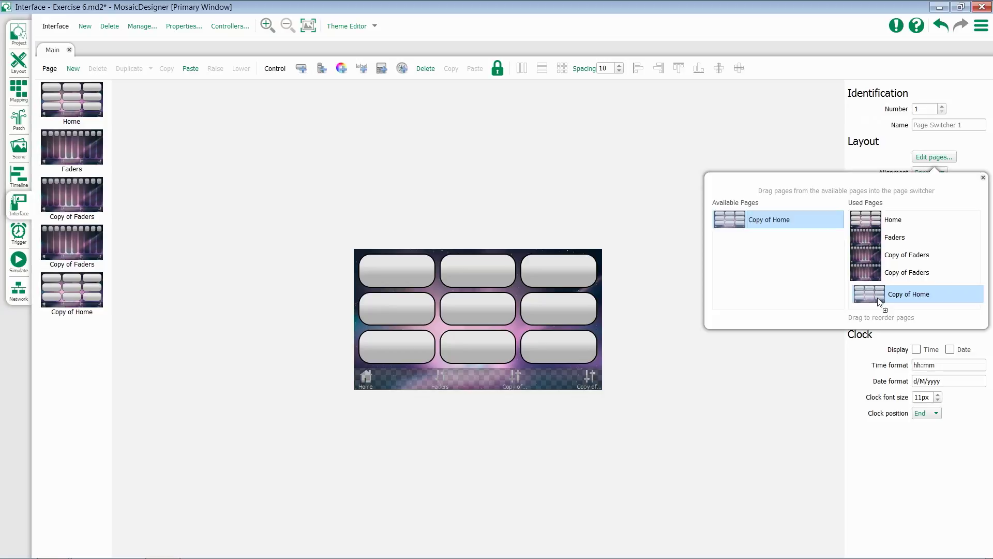
{"action": "left_click_drag", "start_coordinate": [879, 303], "coordinate": [880, 303]}
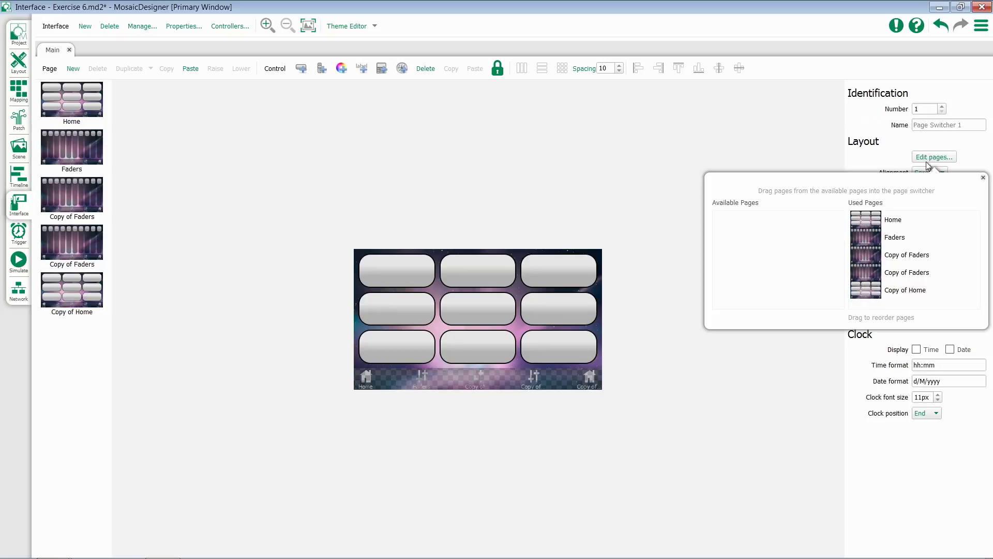
{"action": "left_click", "coordinate": [983, 177]}
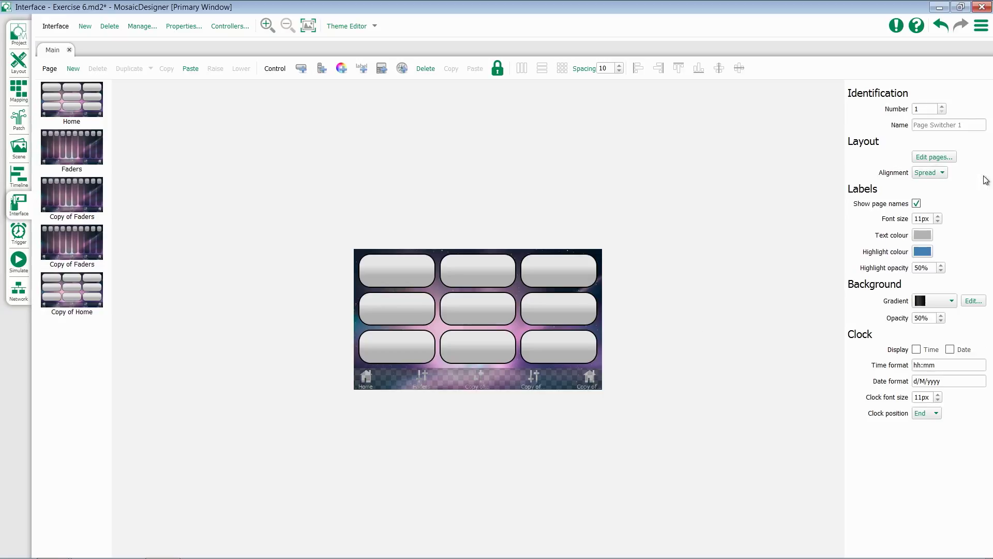
{"action": "left_click", "coordinate": [719, 275]}
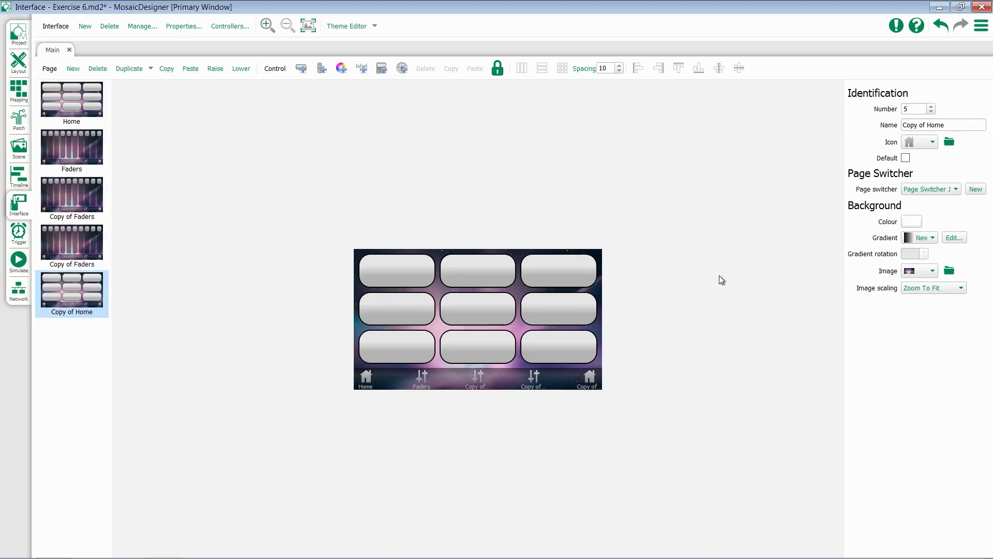
- Try the Start alignment on the page switcher and return it to Spread
{"action": "left_click", "coordinate": [554, 385]}
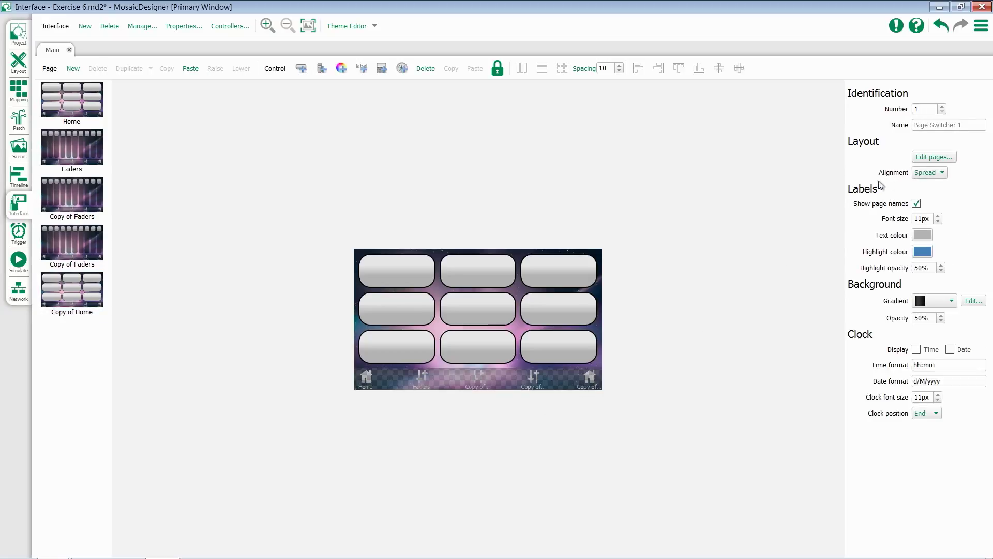
{"action": "left_click", "coordinate": [931, 173]}
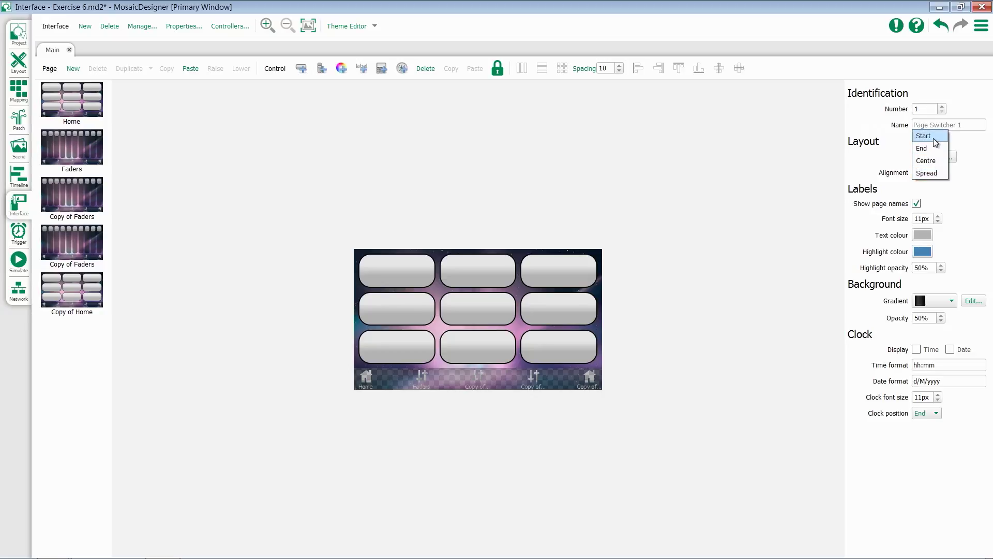
{"action": "left_click", "coordinate": [936, 139]}
{"action": "left_click", "coordinate": [928, 173]}
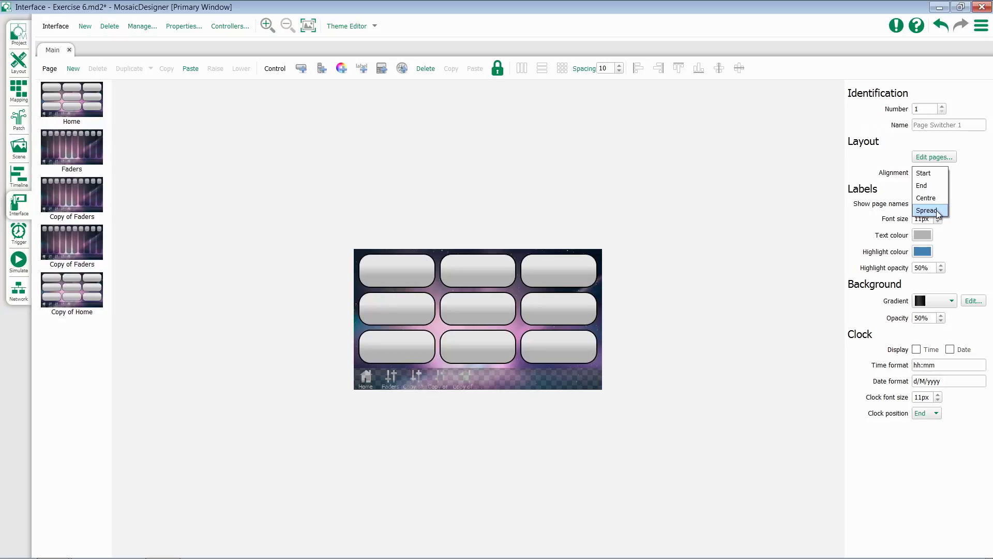
{"action": "left_click", "coordinate": [937, 210]}
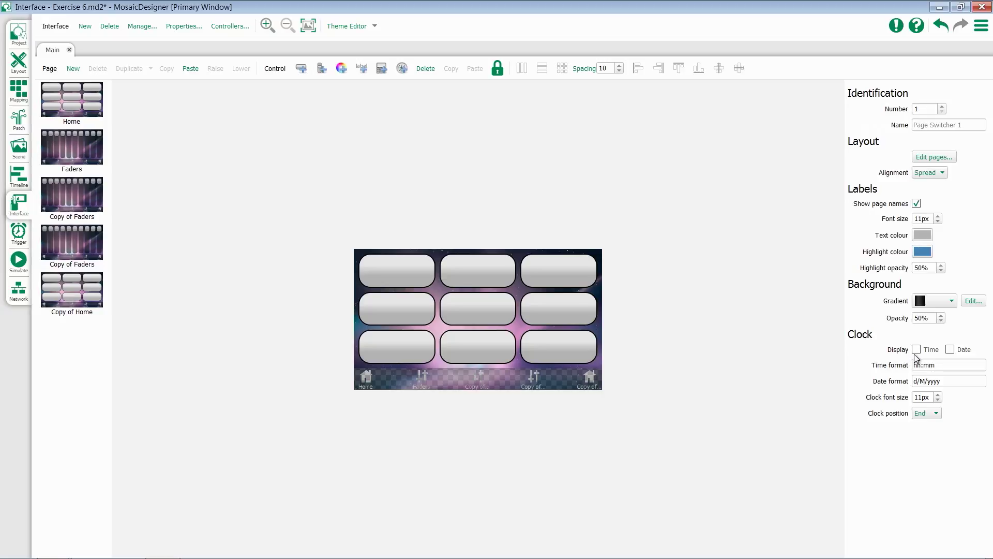
- Display both the time and the date in the page switcher's clock, and try the Start clock position before returning to End
{"action": "left_click", "coordinate": [917, 350]}
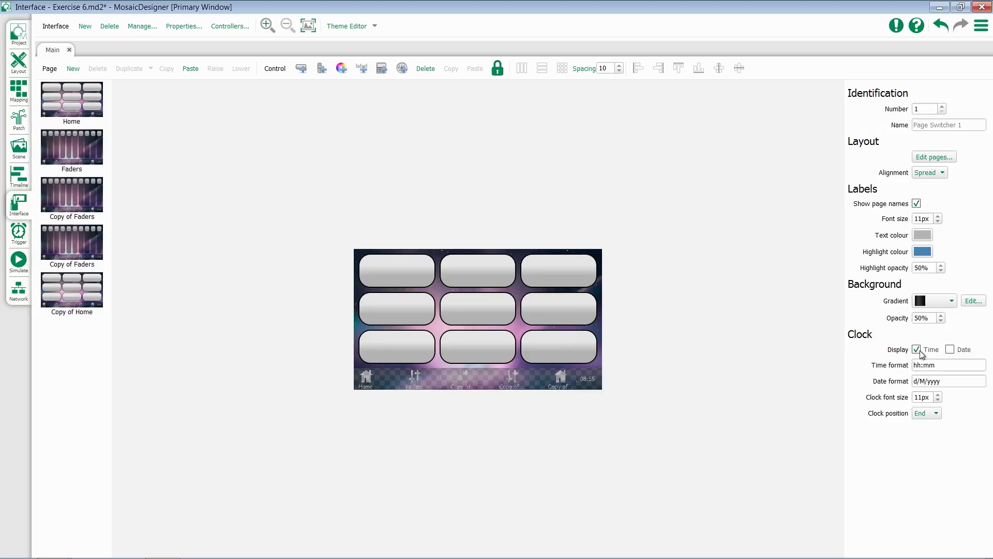
{"action": "left_click", "coordinate": [952, 350]}
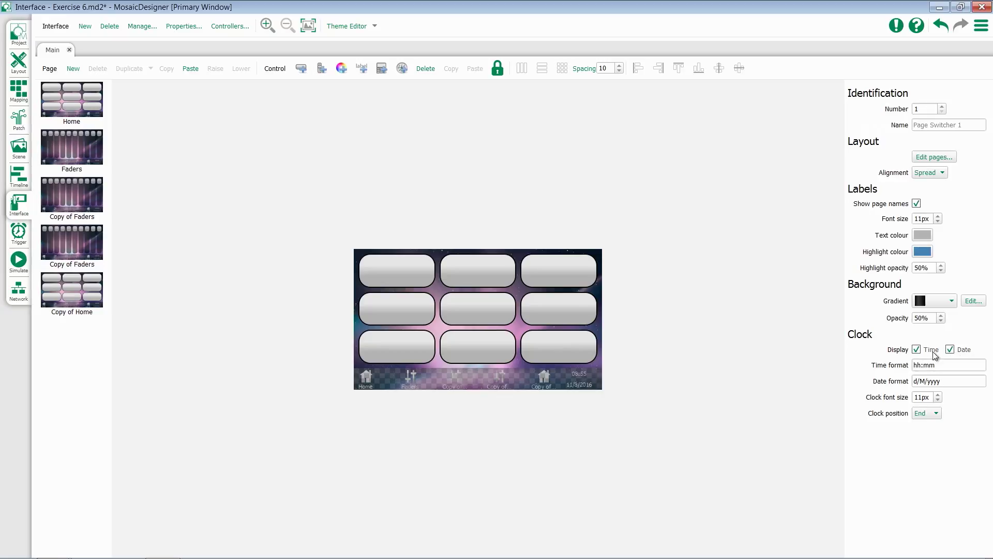
{"action": "left_click", "coordinate": [917, 351]}
{"action": "left_click", "coordinate": [917, 349]}
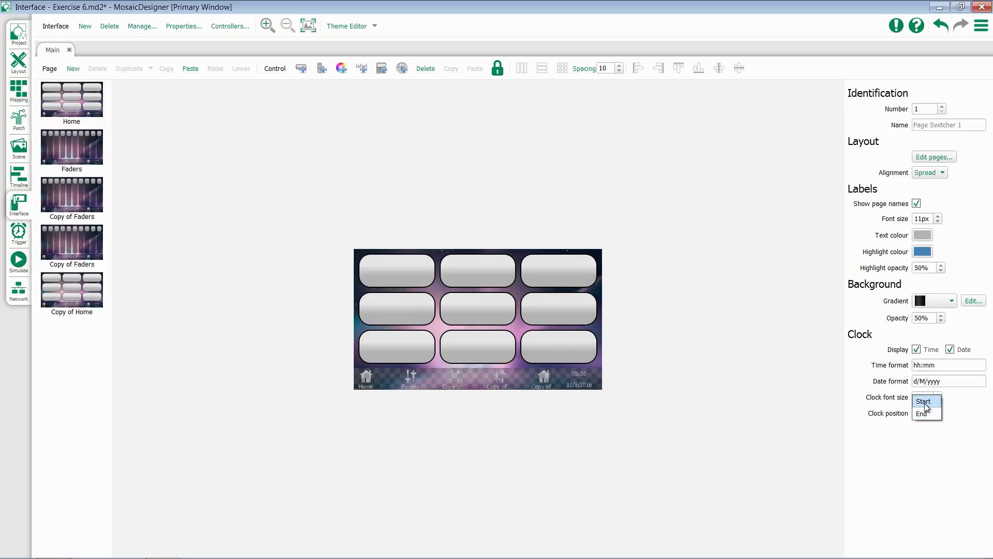
{"action": "left_click", "coordinate": [925, 402]}
{"action": "left_click", "coordinate": [927, 426]}
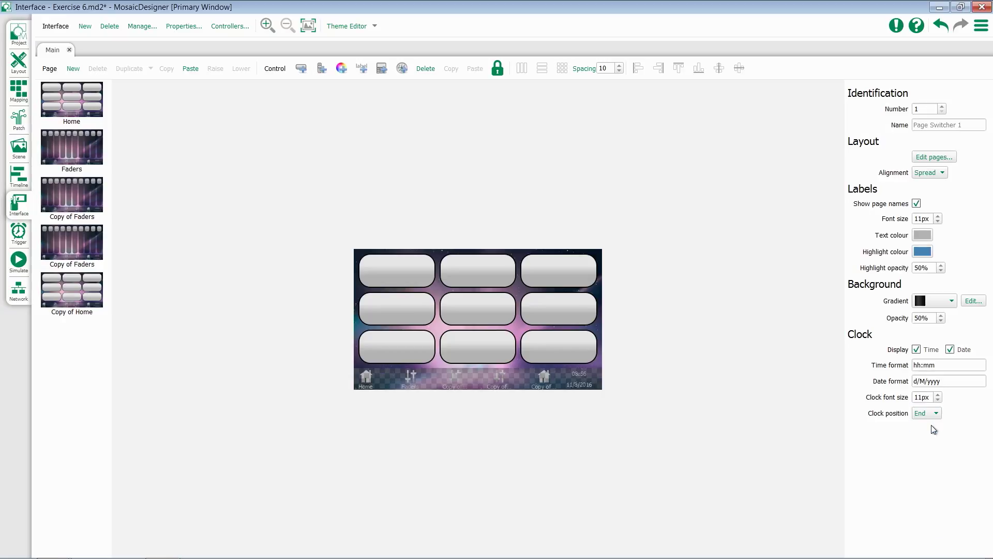